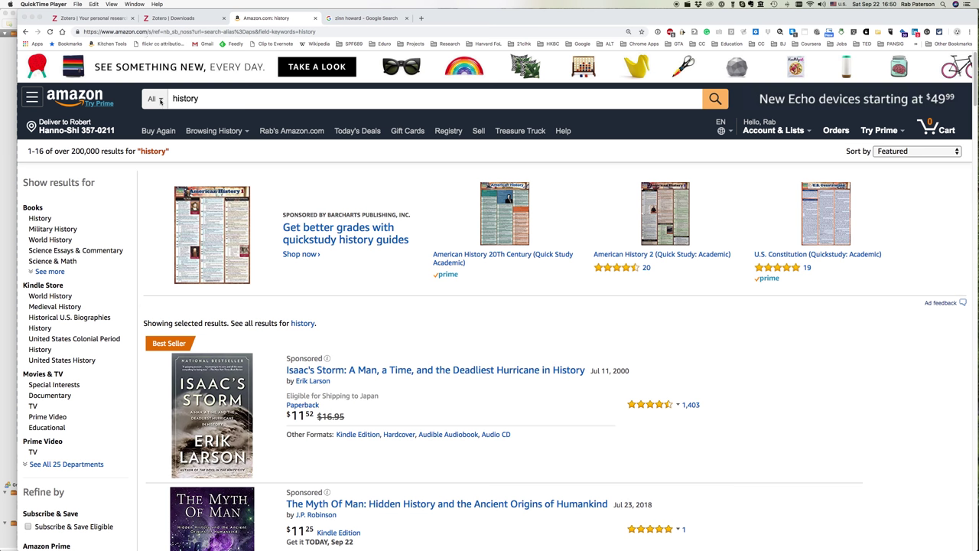
- Restrict the Amazon search for "history" to the Books department and browse the results
click(157, 98)
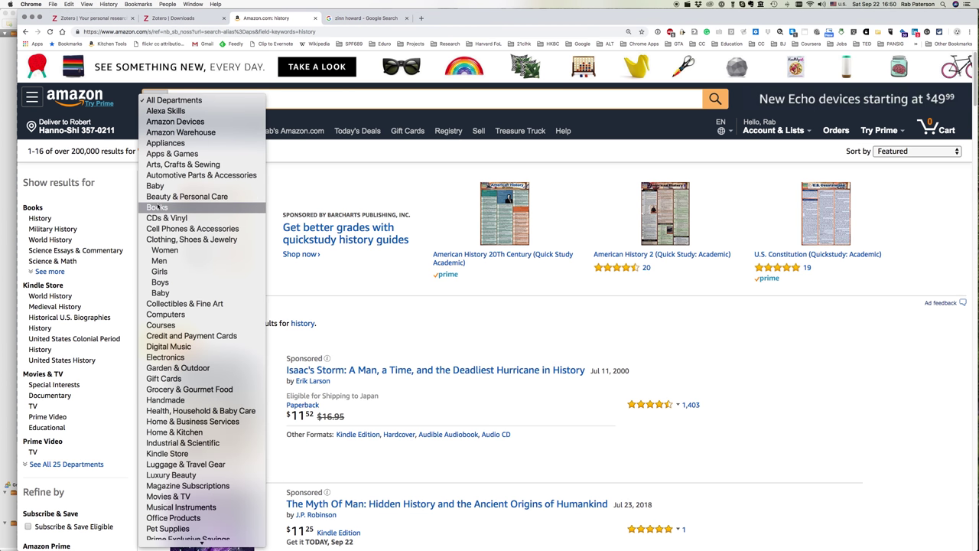
click(159, 207)
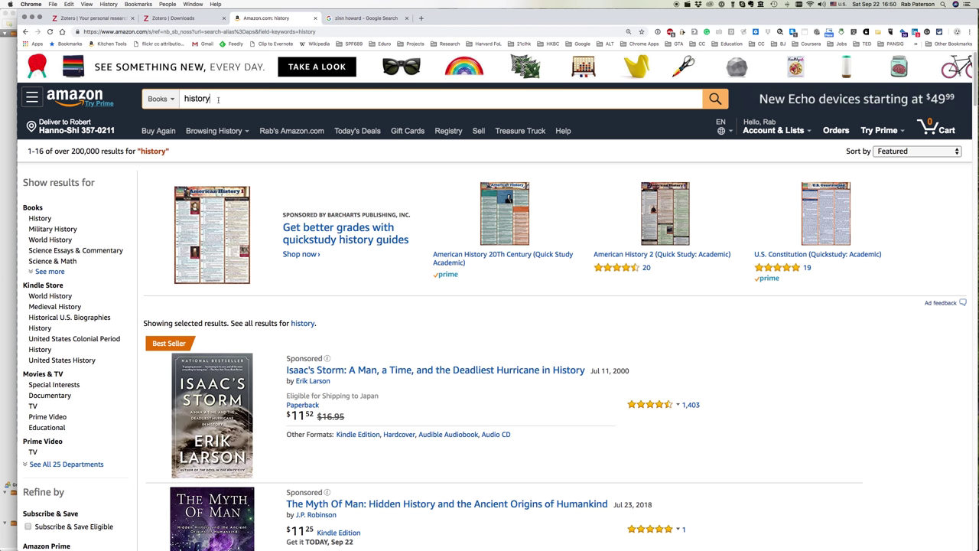
key(Return)
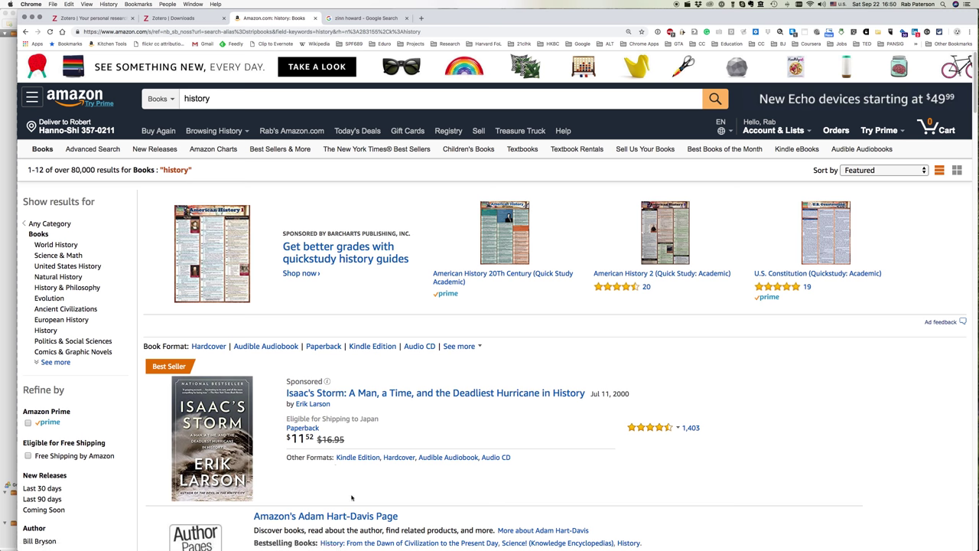
scroll(352, 498, down, 10)
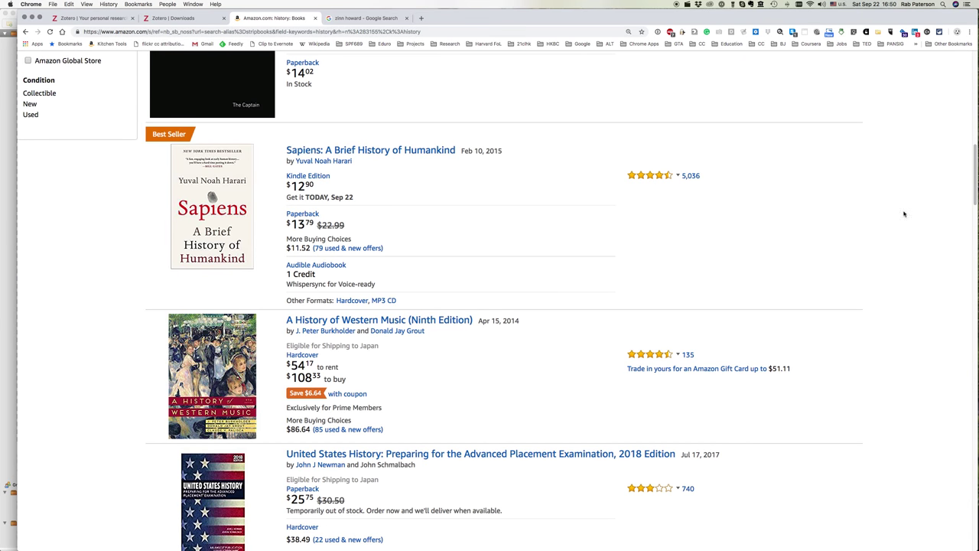
drag(975, 193, 965, 89)
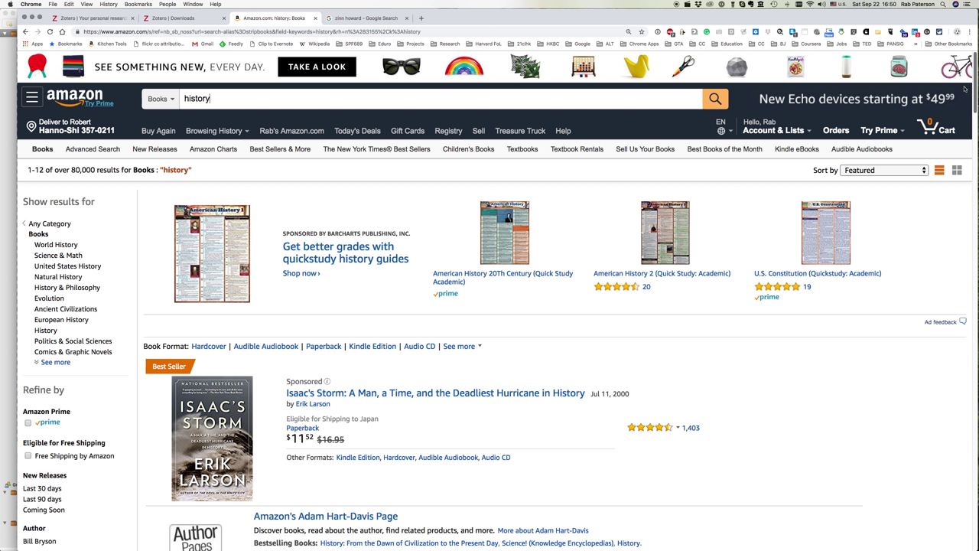
- Save A History of Western Music, World History and Lies My Teacher Told Me from the results with the Zotero Connector
click(878, 33)
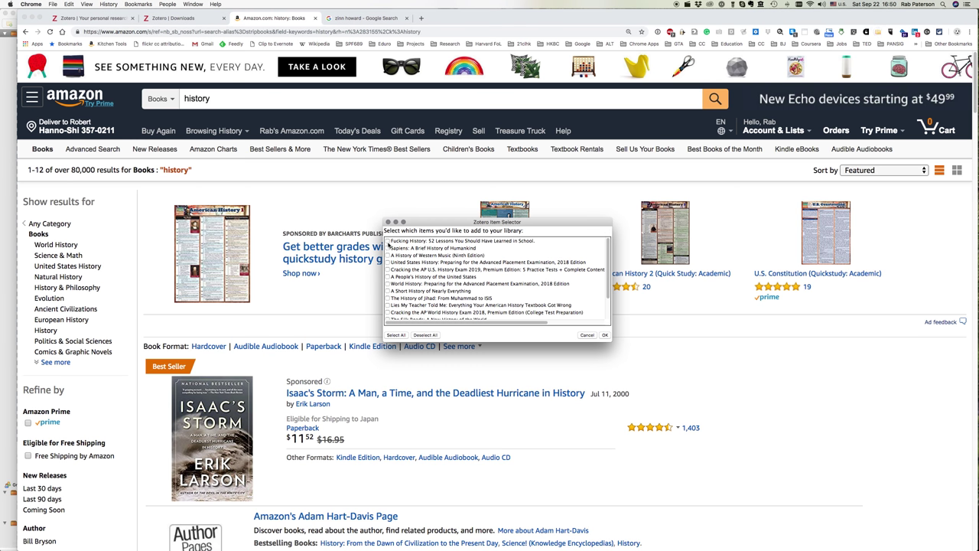
scroll(609, 262, down, 3)
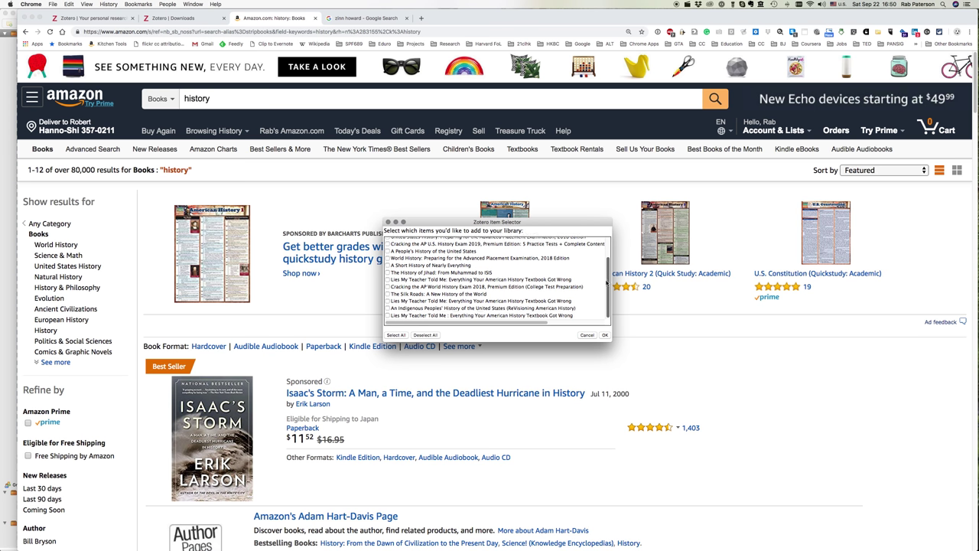
scroll(607, 259, up, 3)
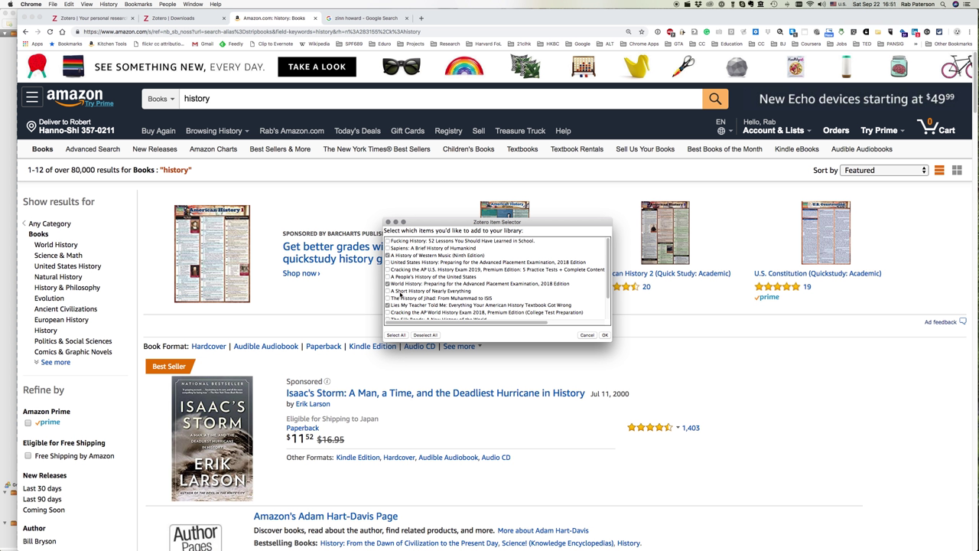
click(605, 337)
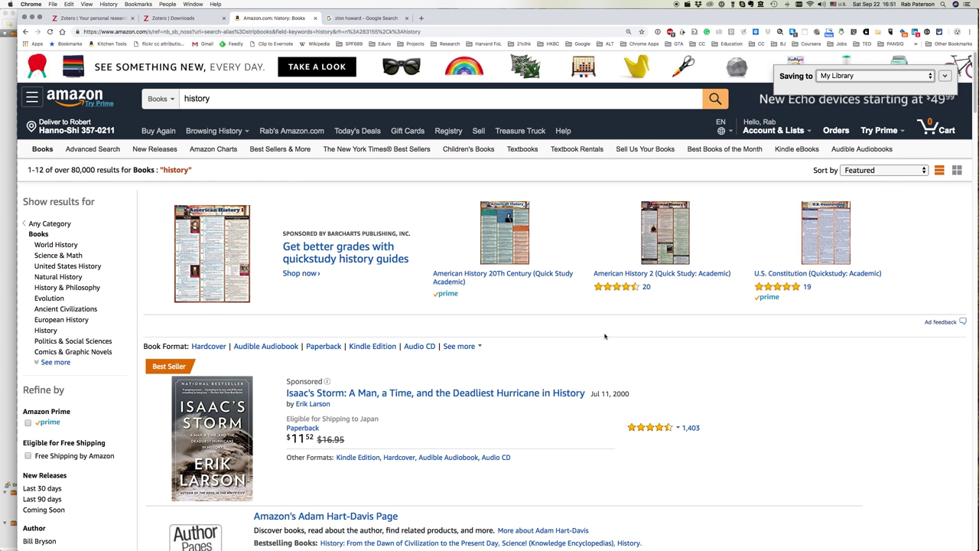
- Set ABC1 as the destination collection for the saved books, check them in Zotero and return to Chrome
click(931, 78)
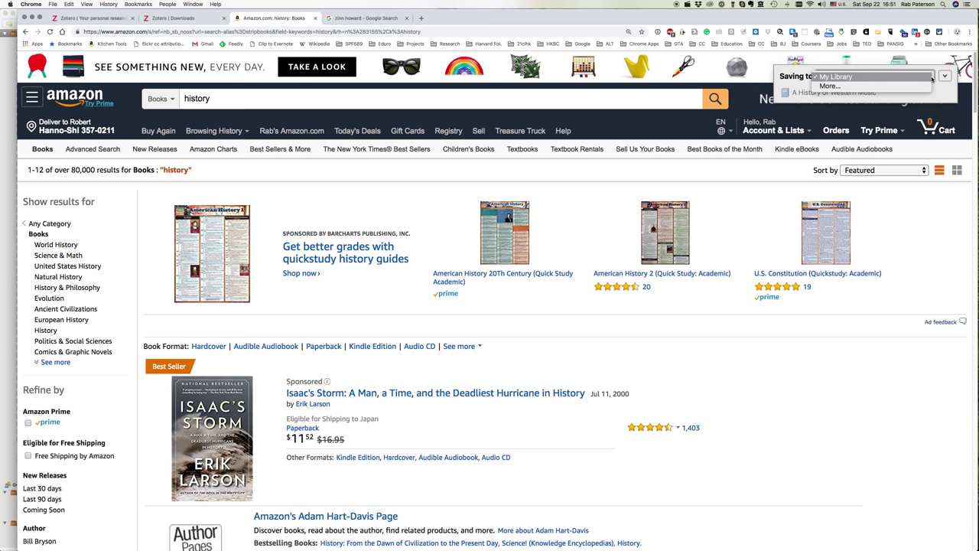
click(830, 85)
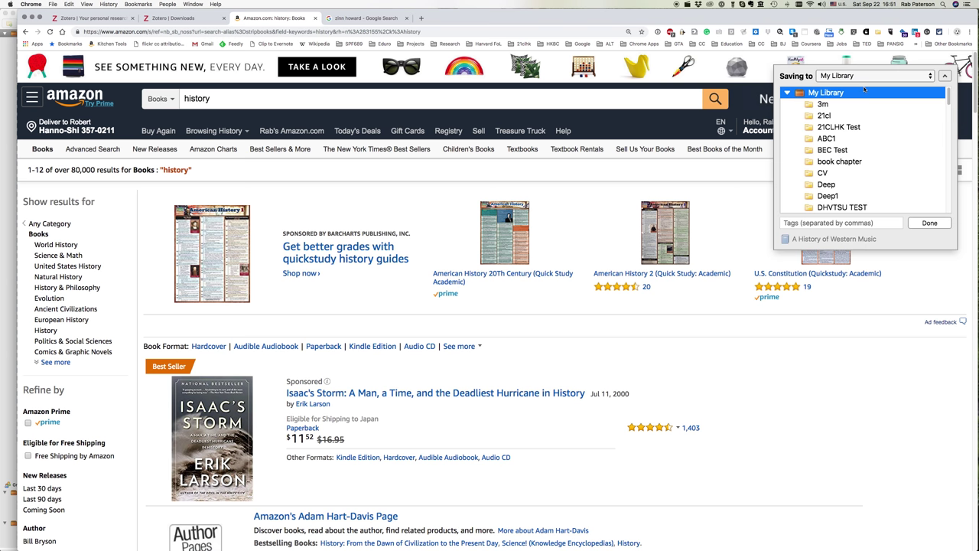
click(823, 139)
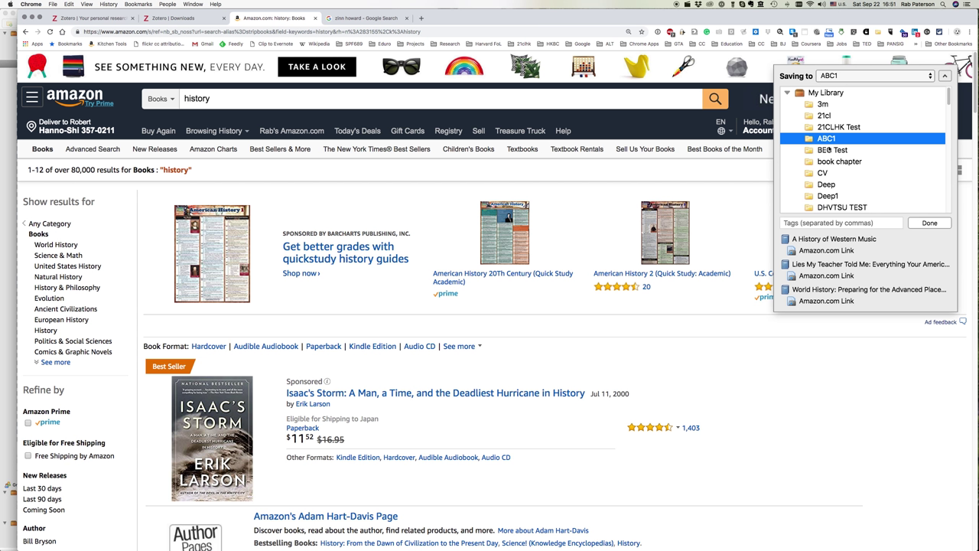
click(930, 224)
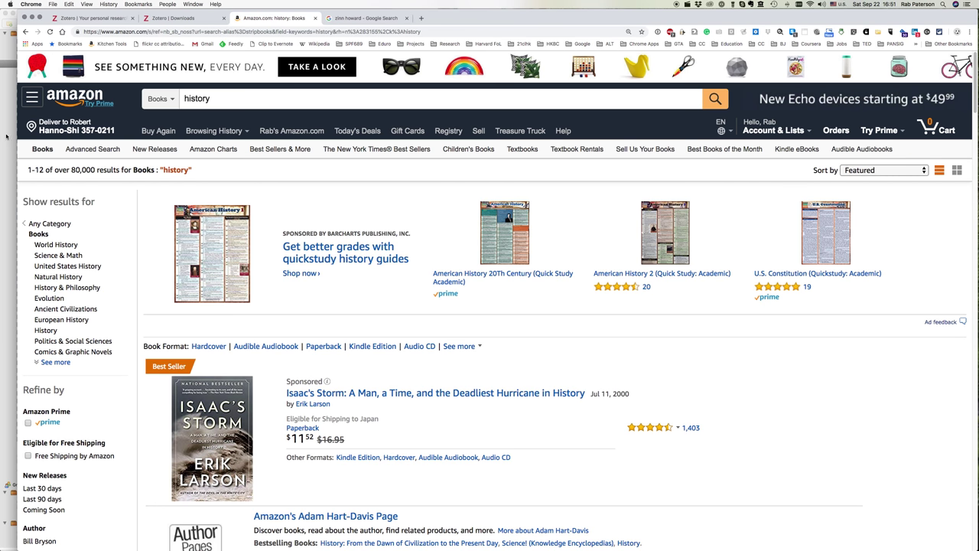
key(super+Tab)
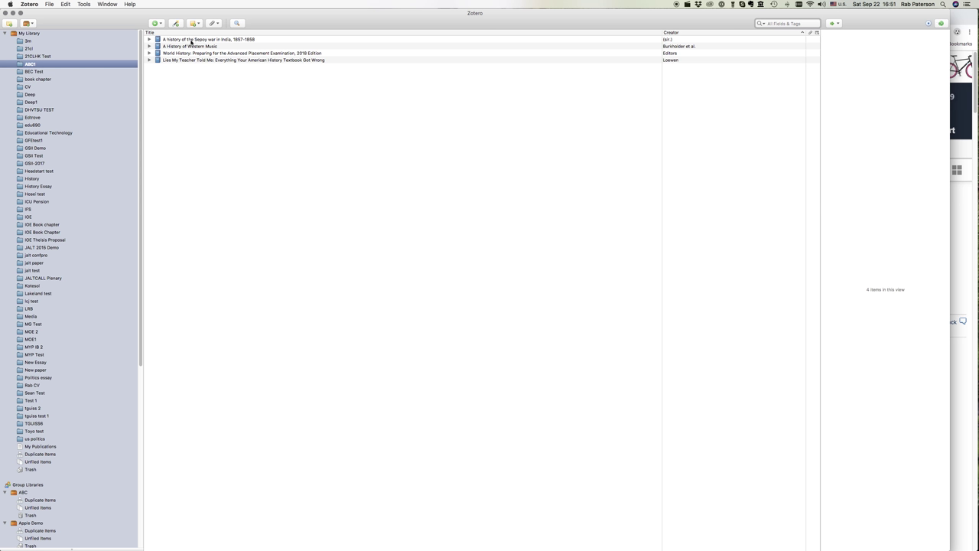
click(966, 222)
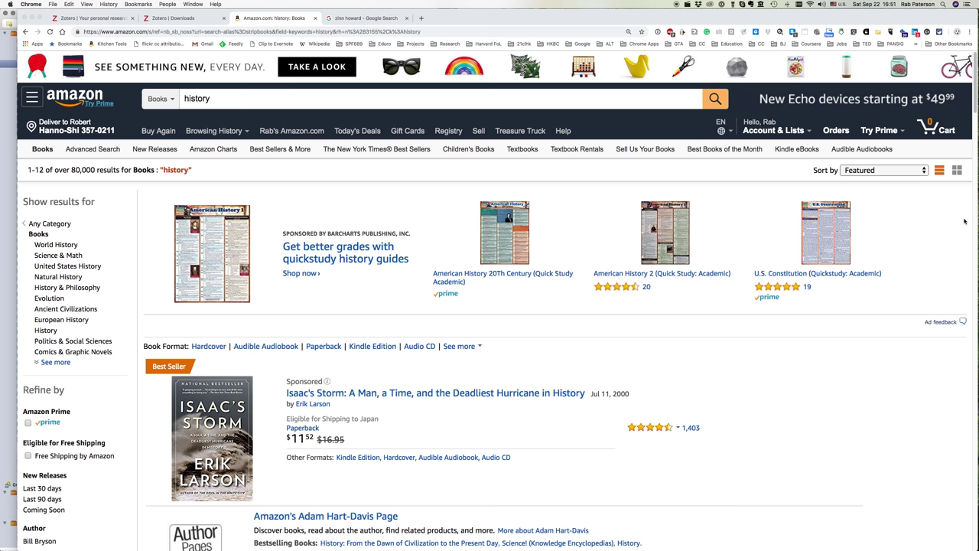
- Rerun the Google Books search for "zinn howard" and open A People's History of the United States: 1492-Present
click(366, 17)
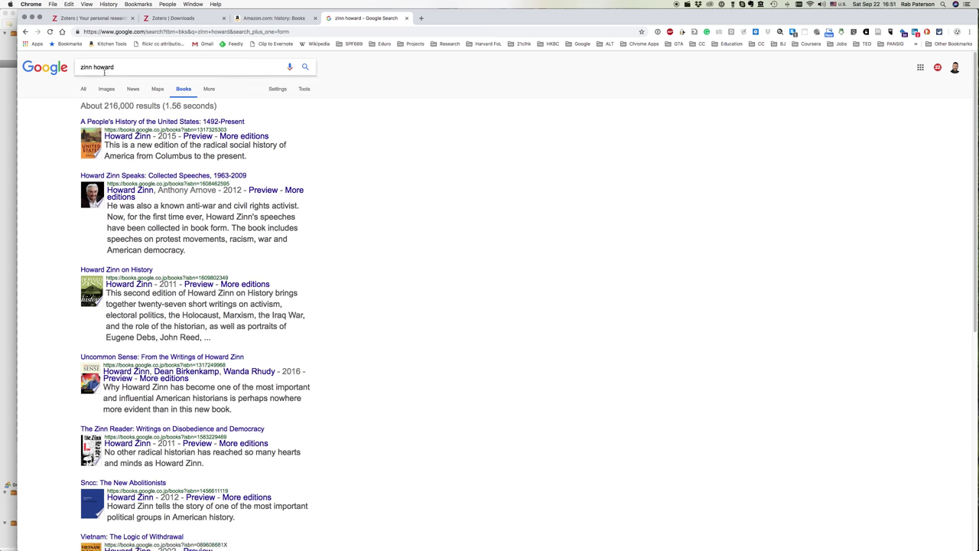
click(127, 66)
key(Return)
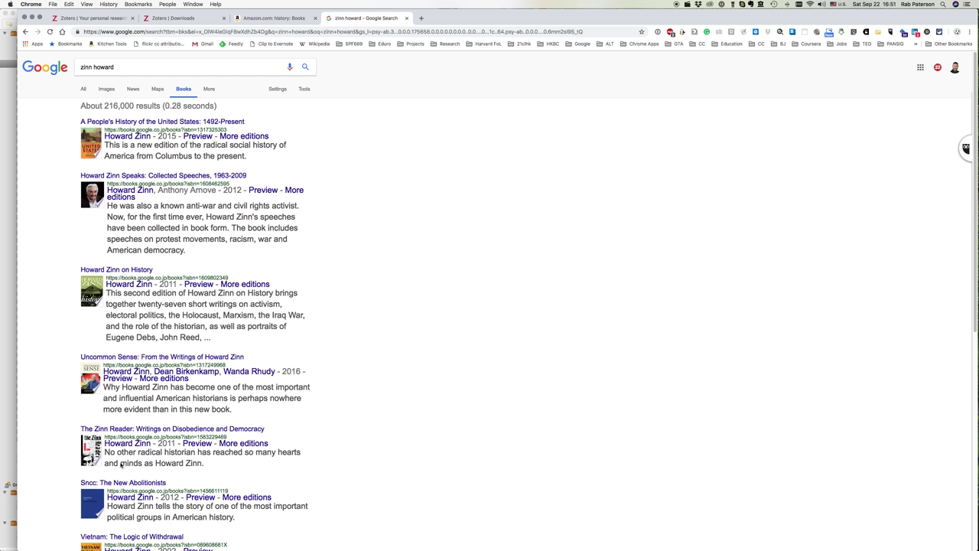
click(113, 66)
click(878, 33)
click(115, 123)
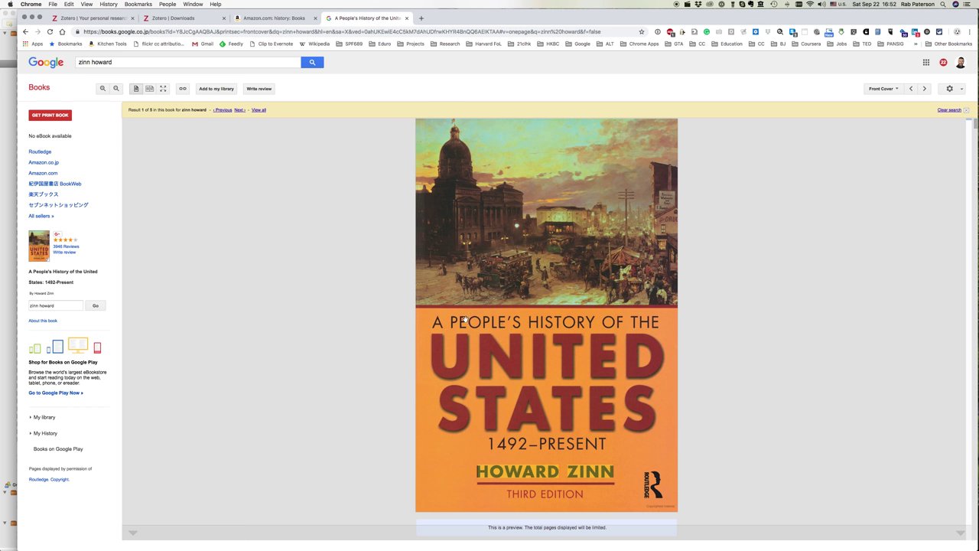
- Look at the Google Books library shelves and save the open book to the ABC1 collection with the Zotero Connector
click(216, 89)
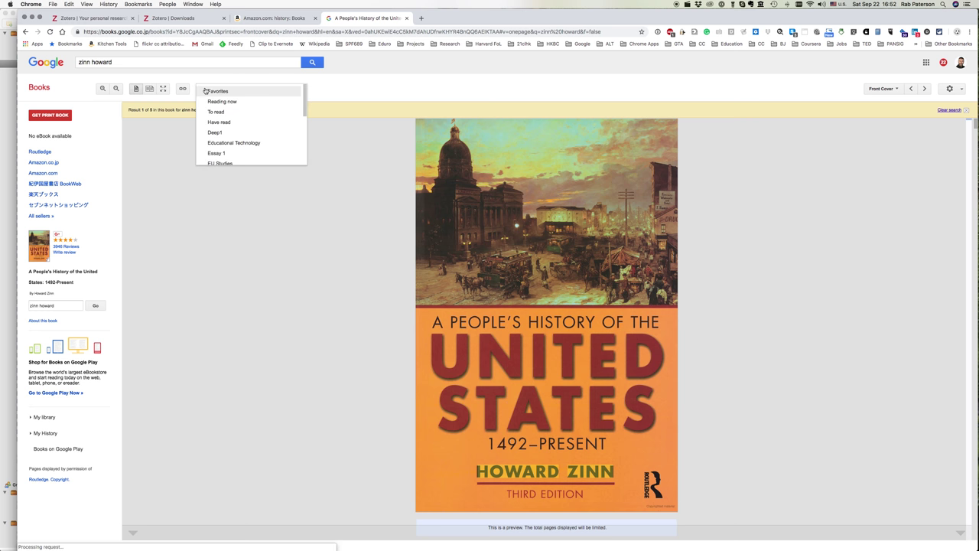
click(219, 163)
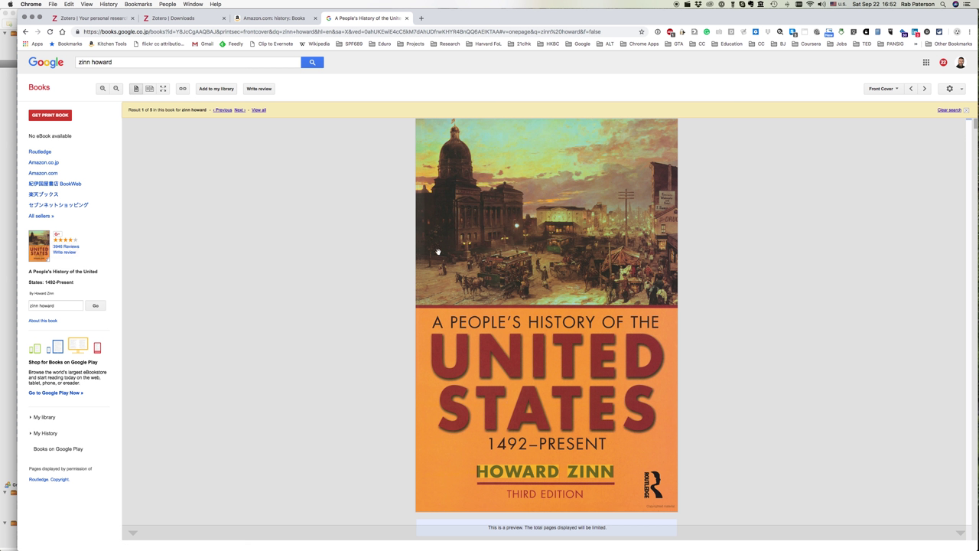
click(878, 33)
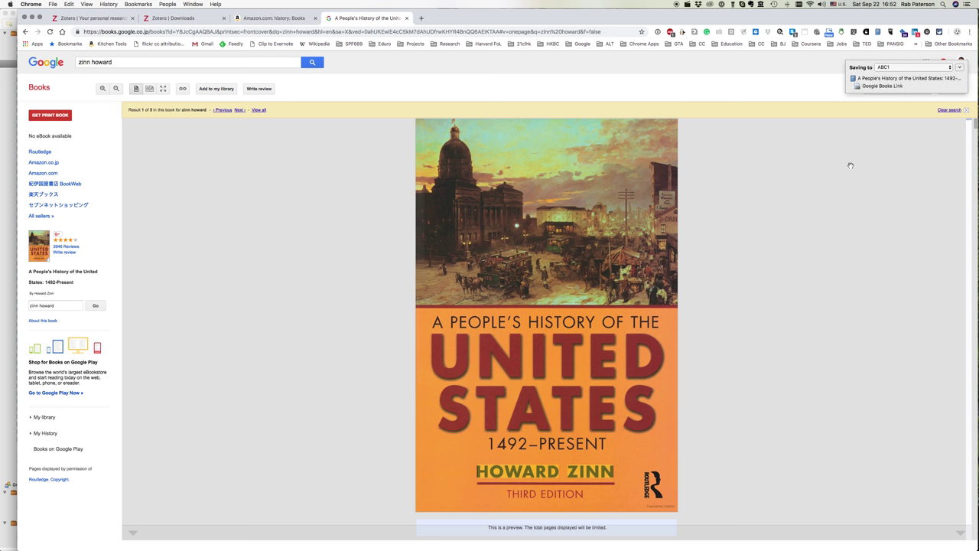
click(959, 67)
click(949, 165)
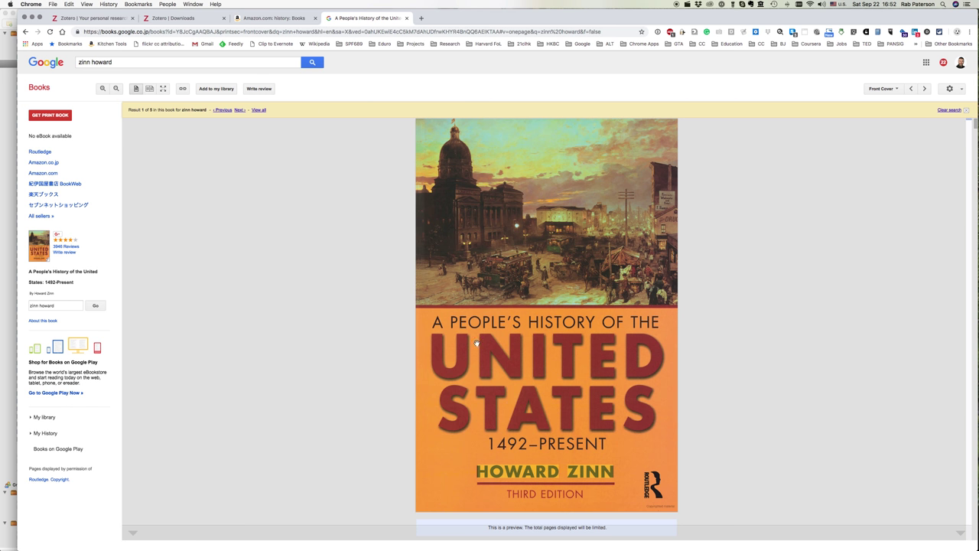
- Look up the publication place in the Google Books preview and set the Zinn book's Place in Zotero to London & New York
click(10, 100)
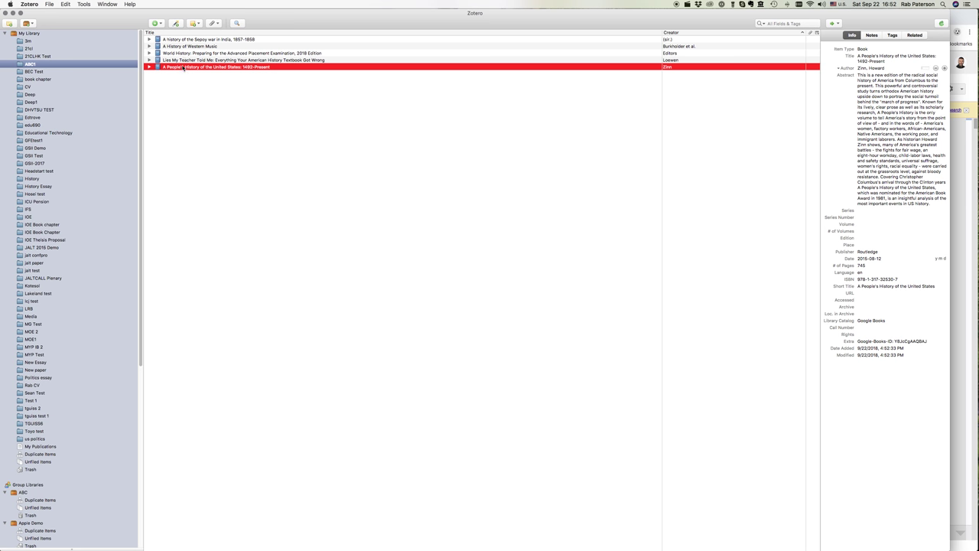
click(862, 245)
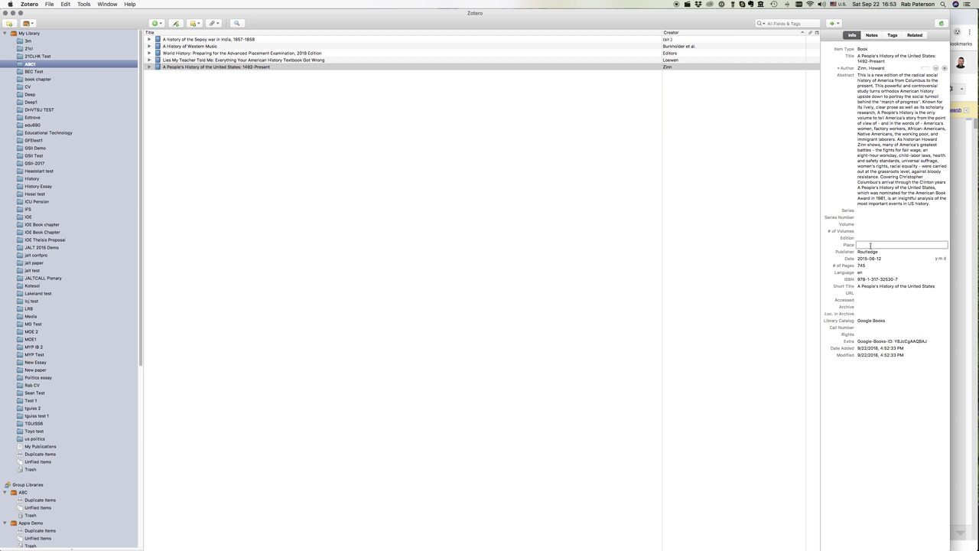
click(957, 233)
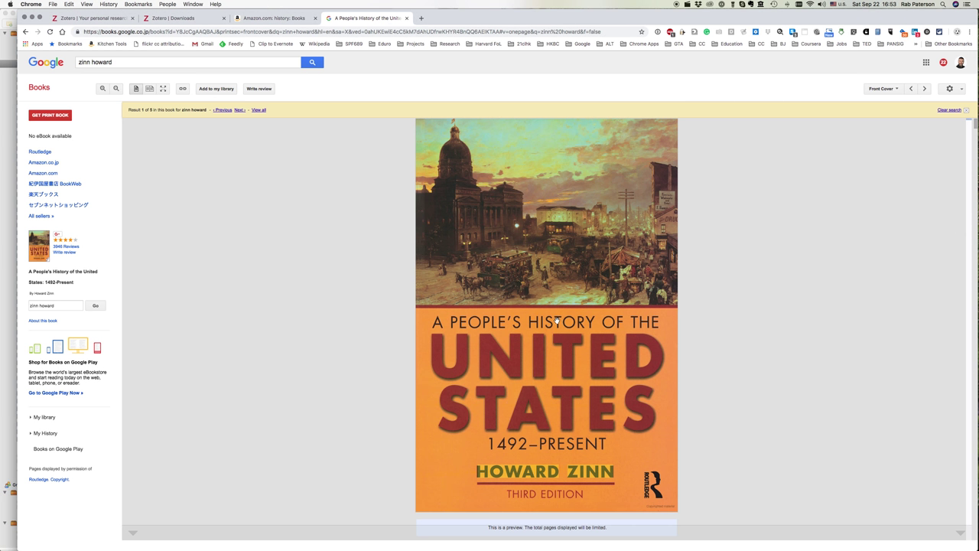
scroll(557, 321, down, 10)
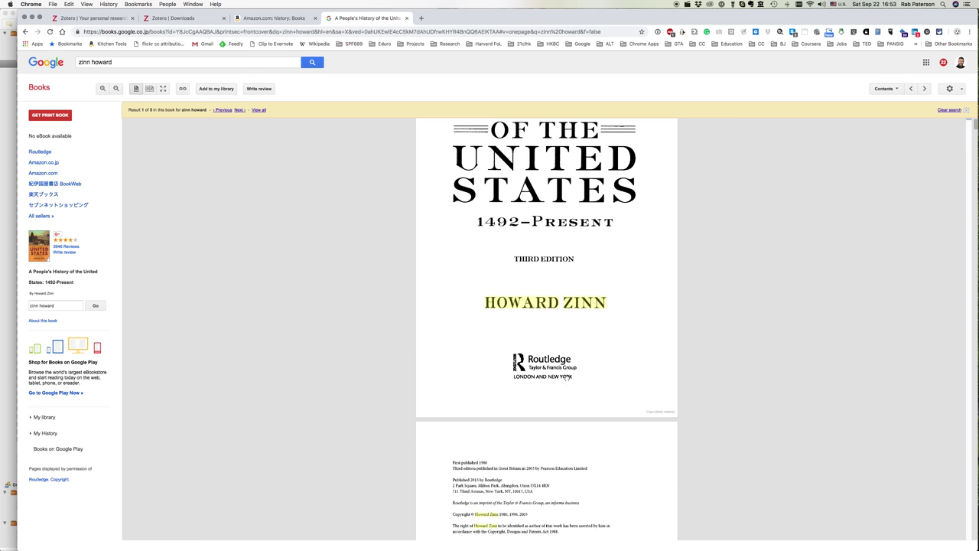
key(super+Tab)
text(London &)
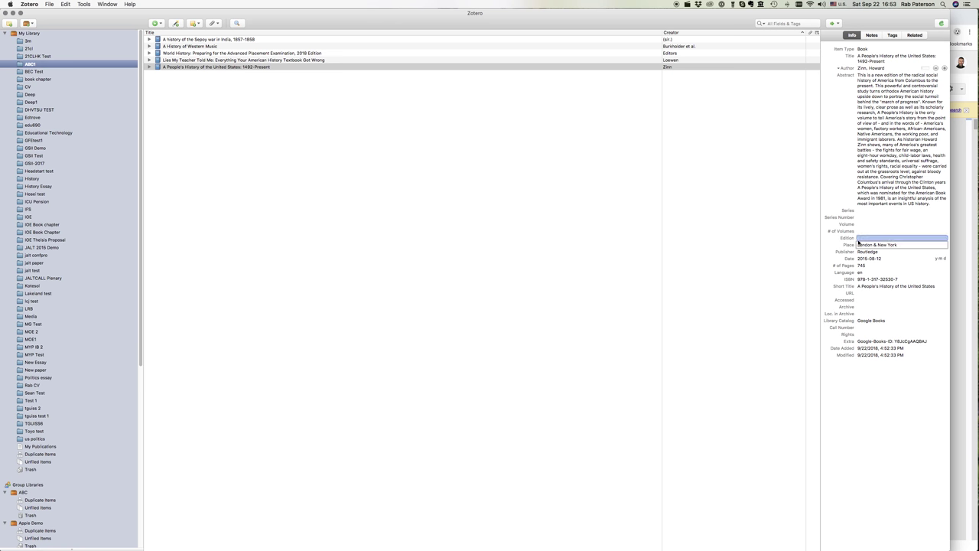
key(Return)
click(874, 245)
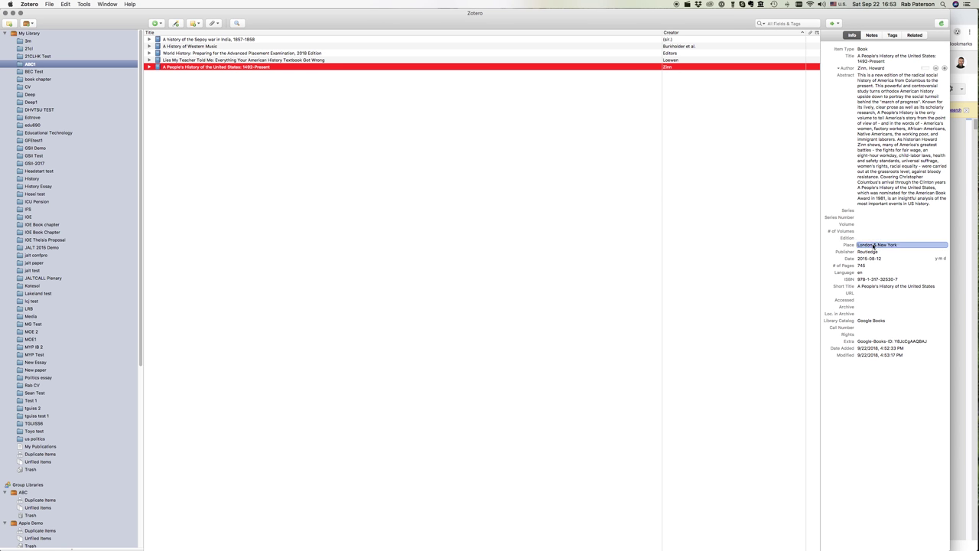
- Check the place in the other ABC1 records and set the Place of A history of the Sepoy war in India to London
click(206, 60)
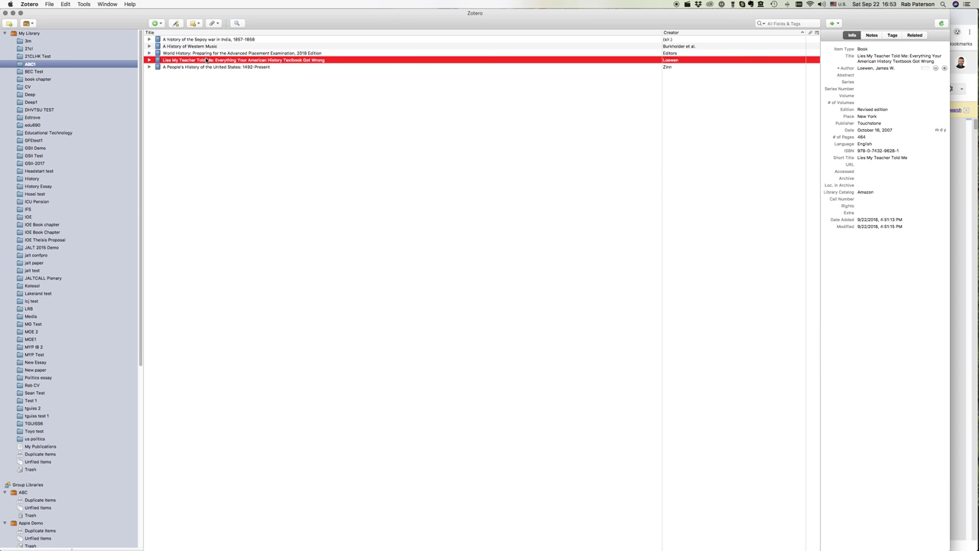
click(283, 53)
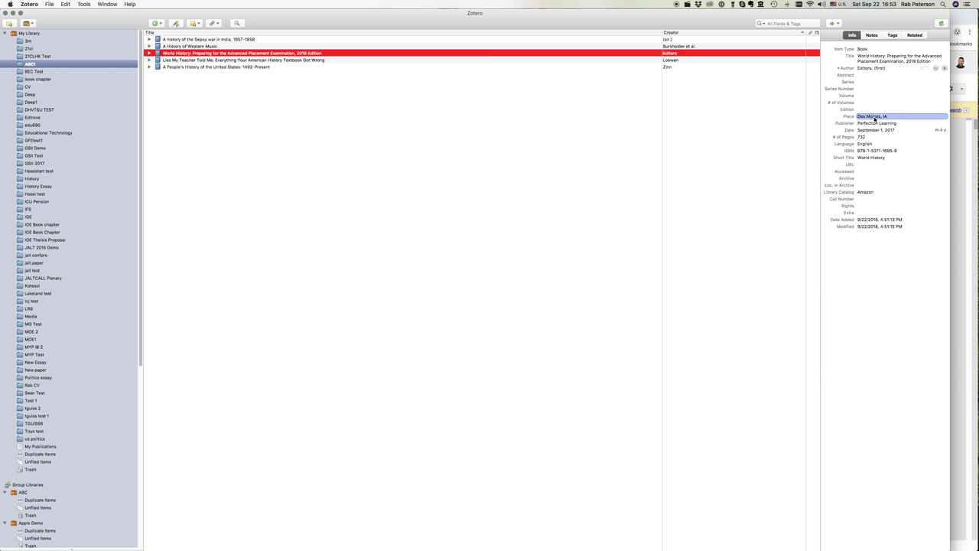
click(232, 47)
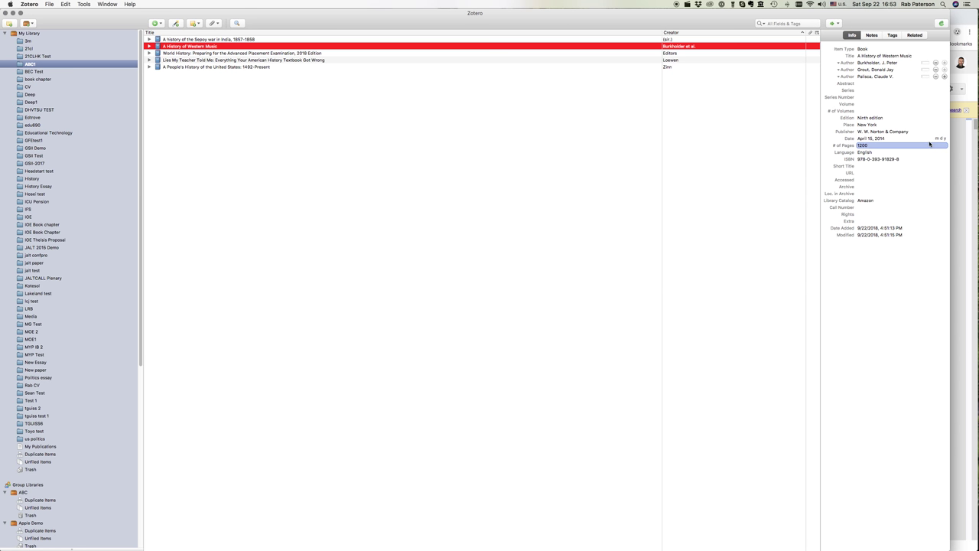
click(512, 39)
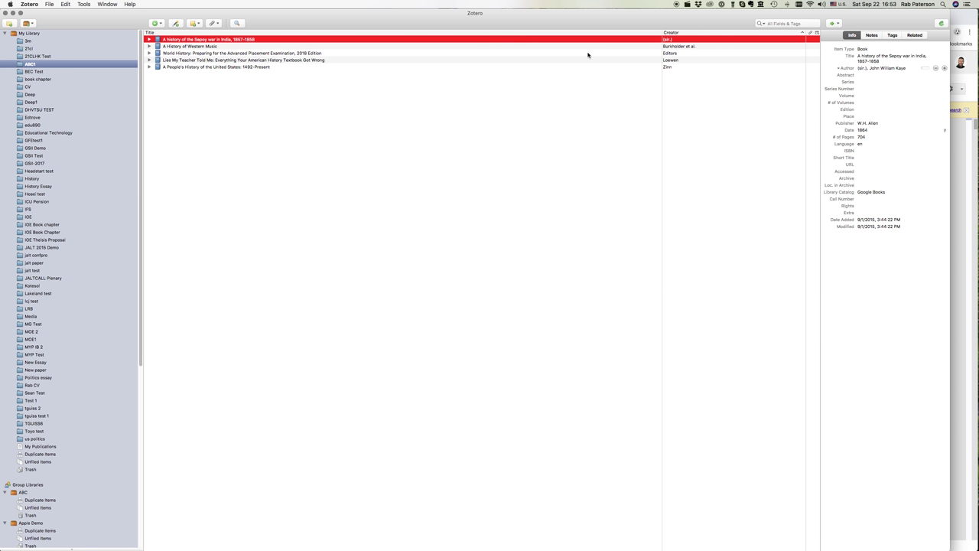
click(876, 117)
text(LOndon)
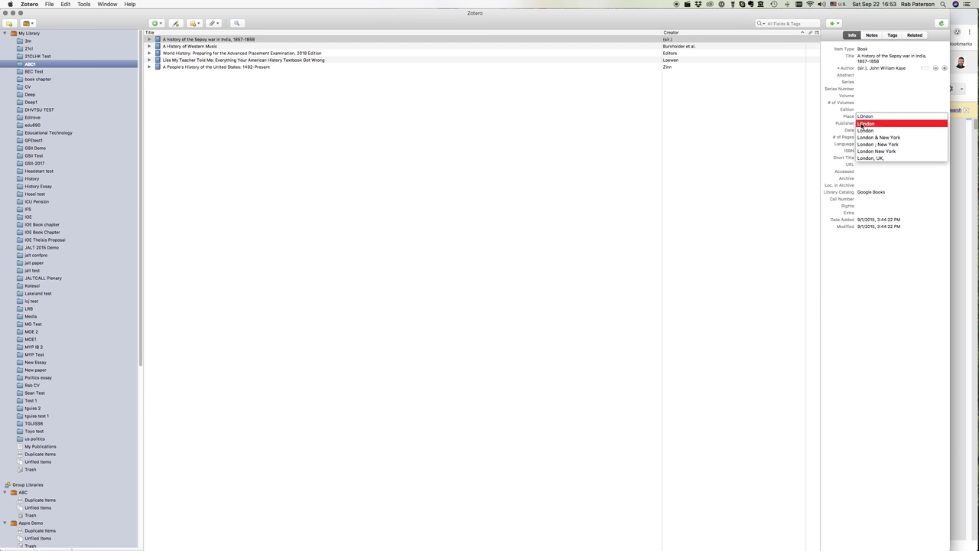
key(Return)
click(859, 122)
click(862, 117)
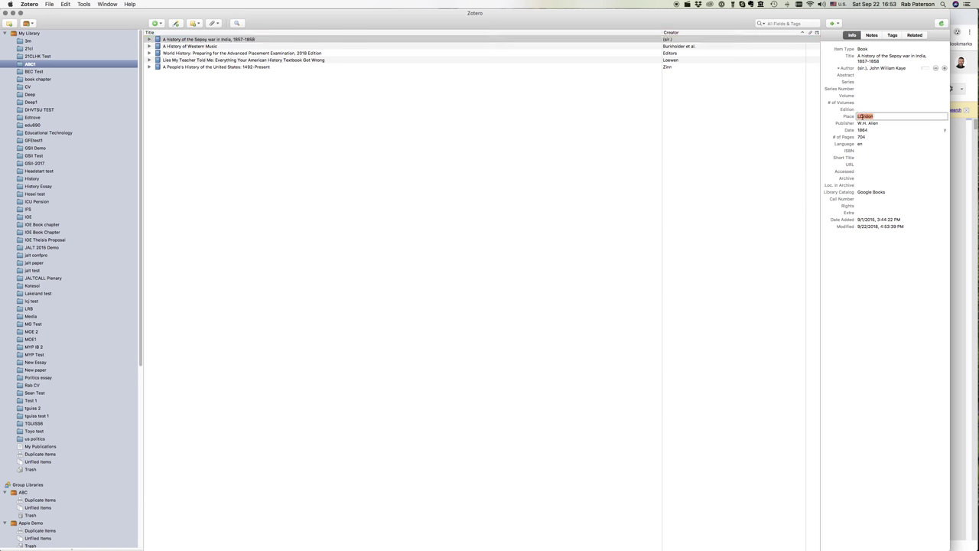
text(o)
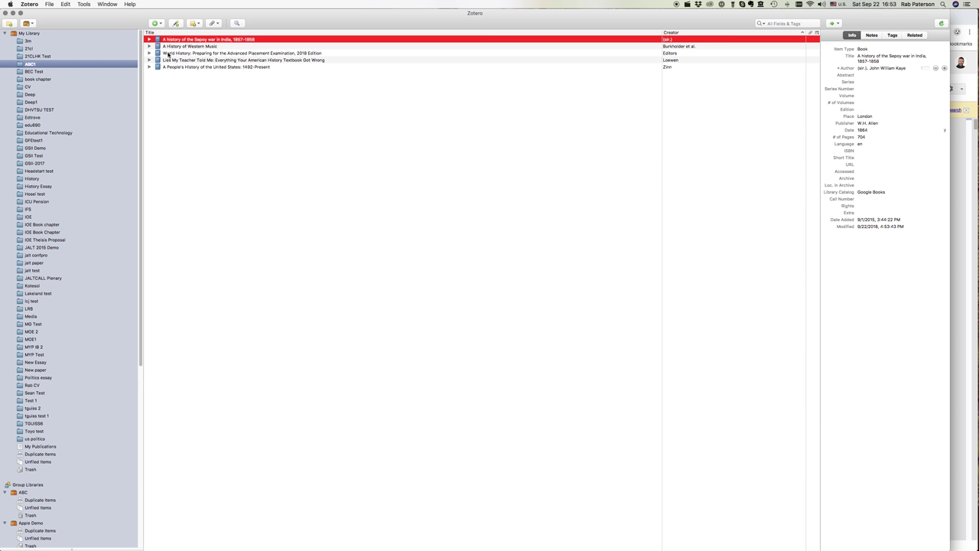
key(super+Tab)
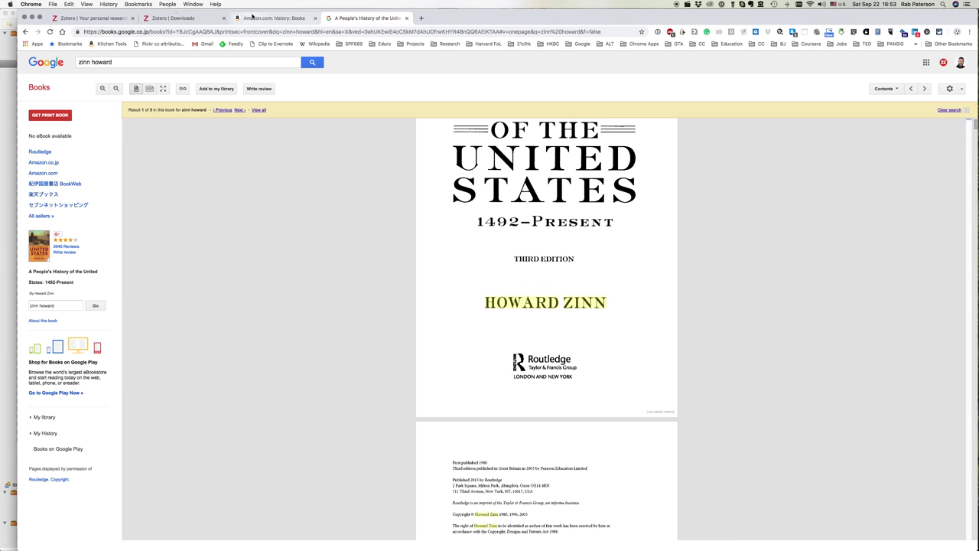
click(9, 96)
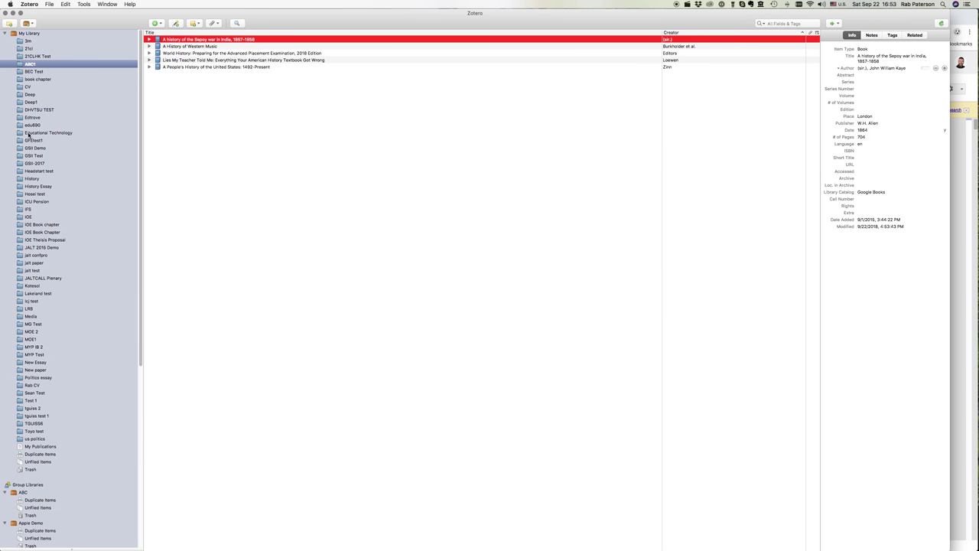